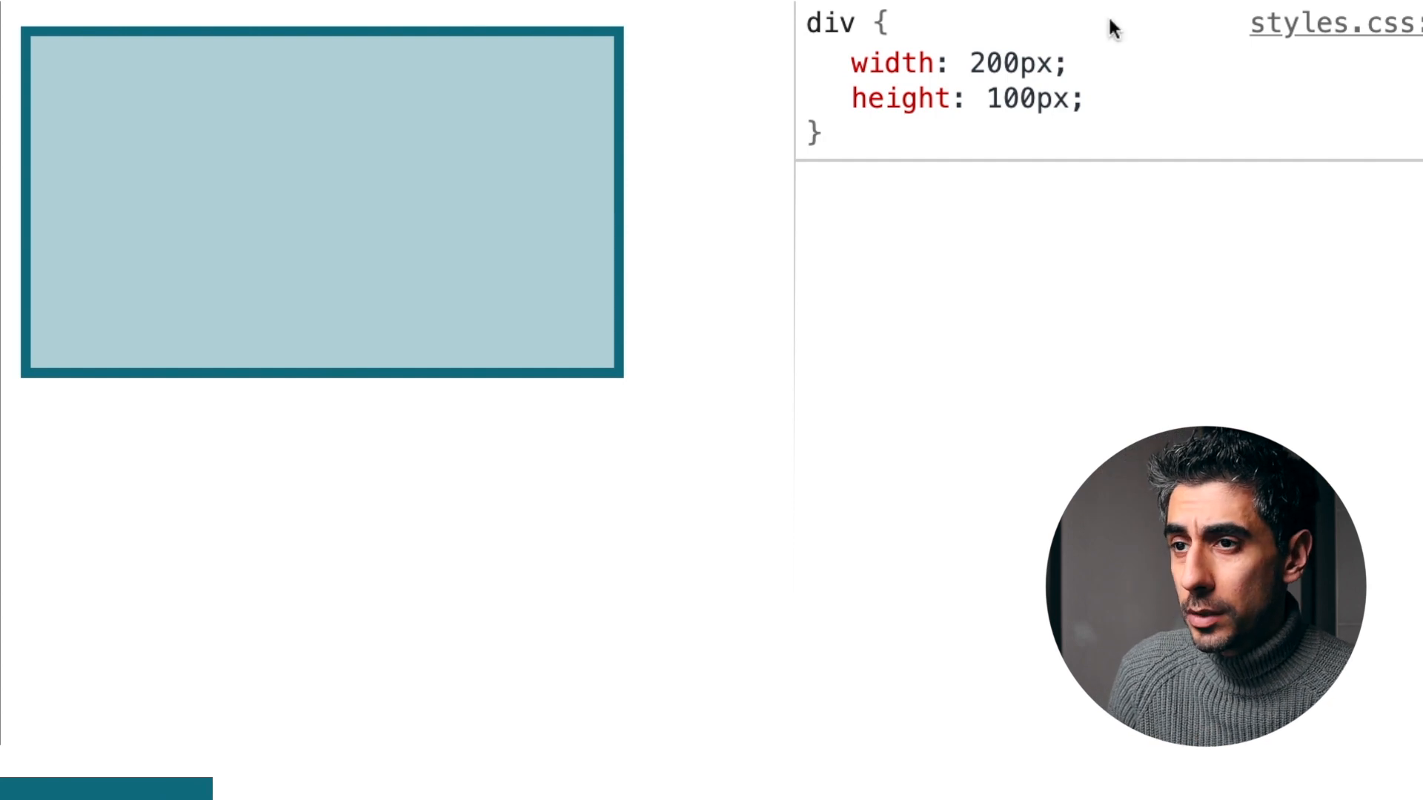
Add border-radius to the div rule and raise its value to 40px.
{"action": "left_click", "coordinate": [1116, 125]}
{"action": "type", "text": "border-r"}
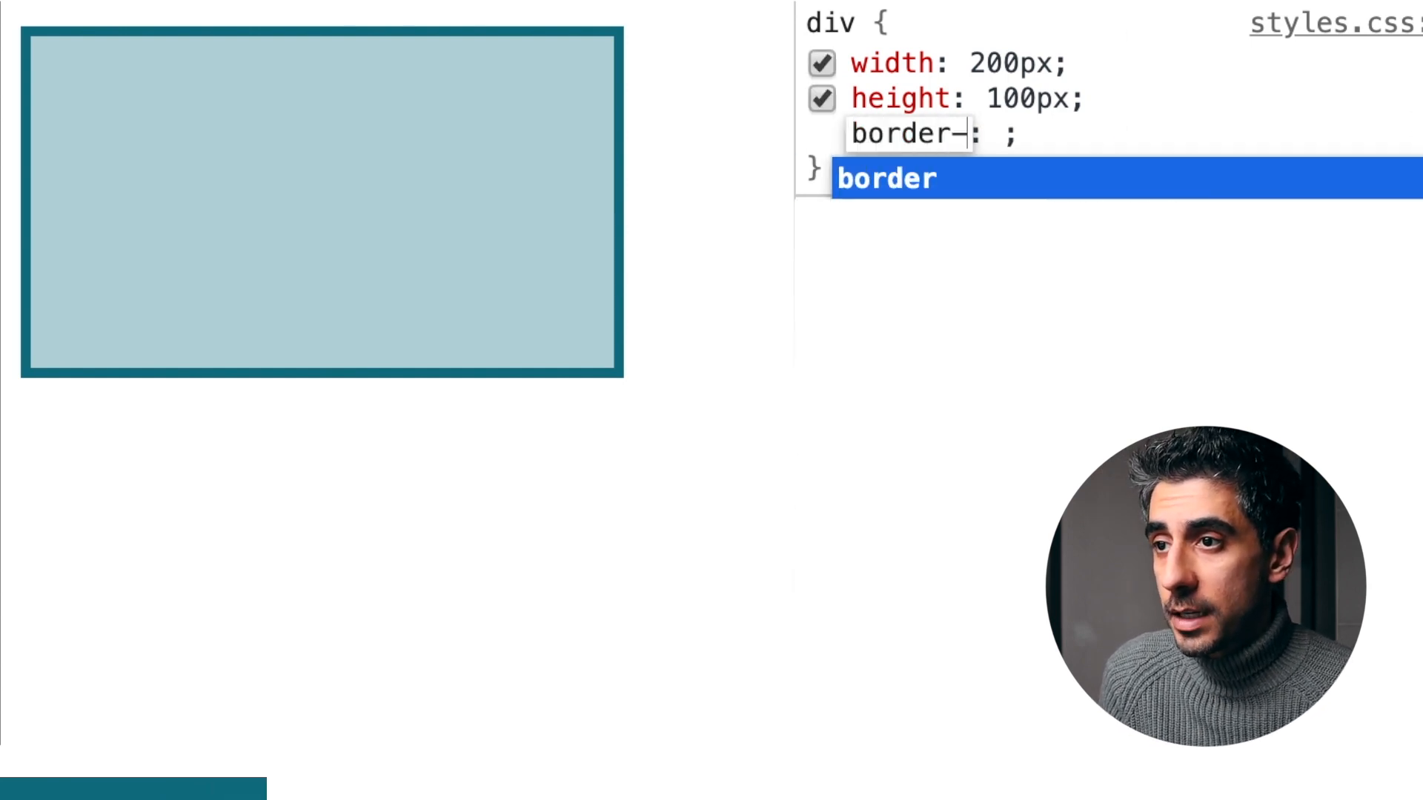
{"action": "key", "text": "Tab"}
{"action": "key", "text": "Up"}
{"action": "key", "text": "Up"}
{"action": "key", "text": "Up"}
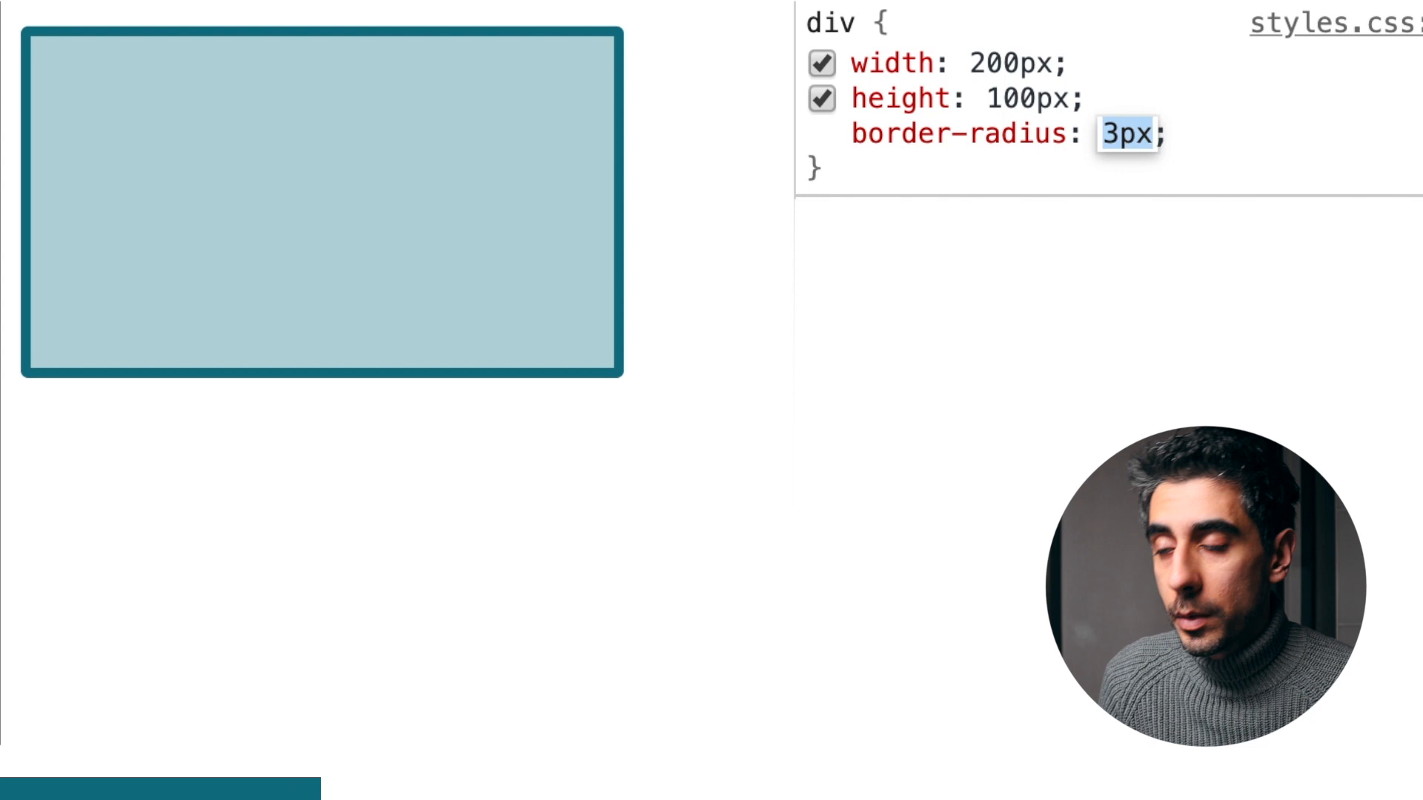
{"action": "key", "text": "Up"}
{"action": "key", "text": "Up"}
{"action": "key", "text": "Up"}
{"action": "key", "text": "Up"}
{"action": "key", "text": "Up"}
{"action": "key", "text": "Up"}
{"action": "key", "text": "Up"}
{"action": "key", "text": "Up"}
{"action": "key", "text": "Up"}
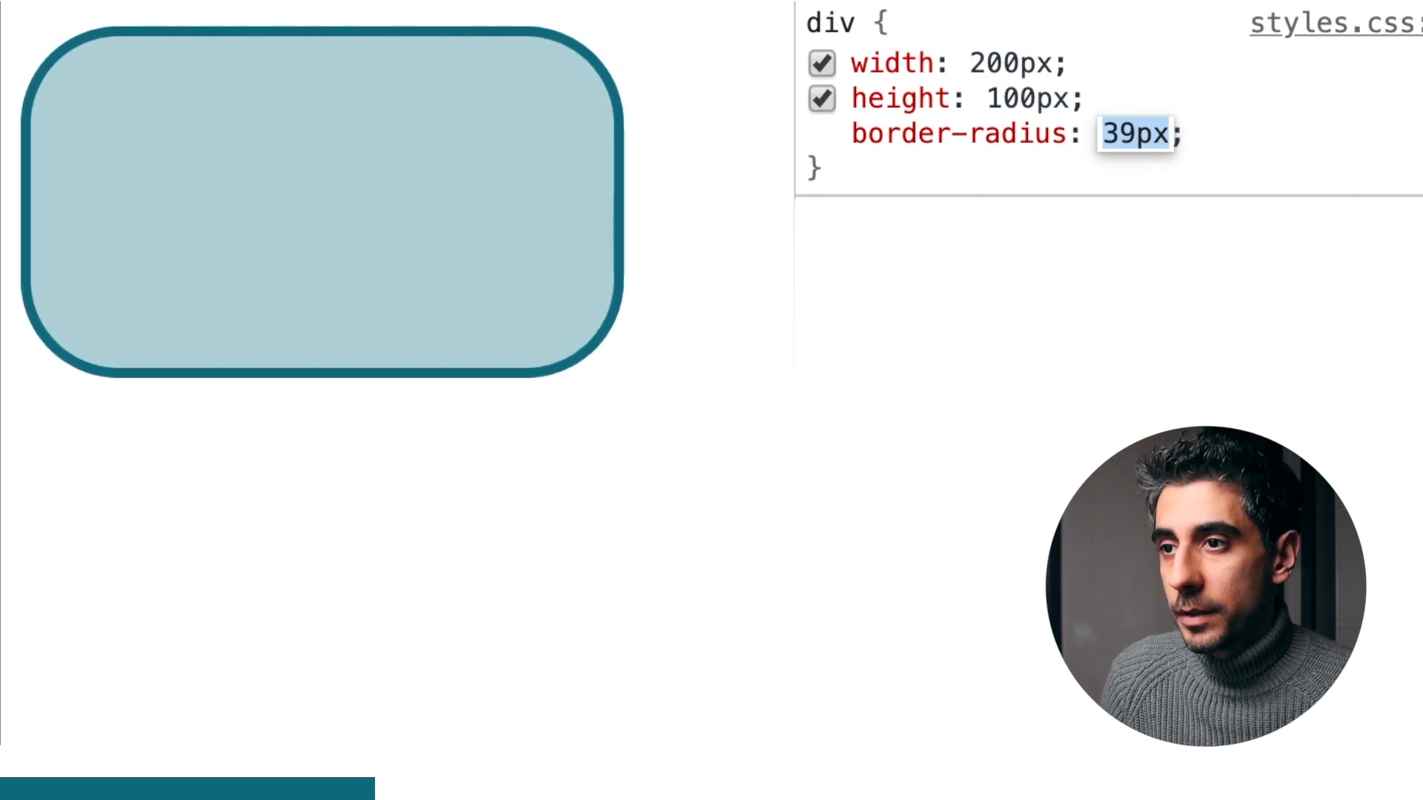
{"action": "key", "text": "Up"}
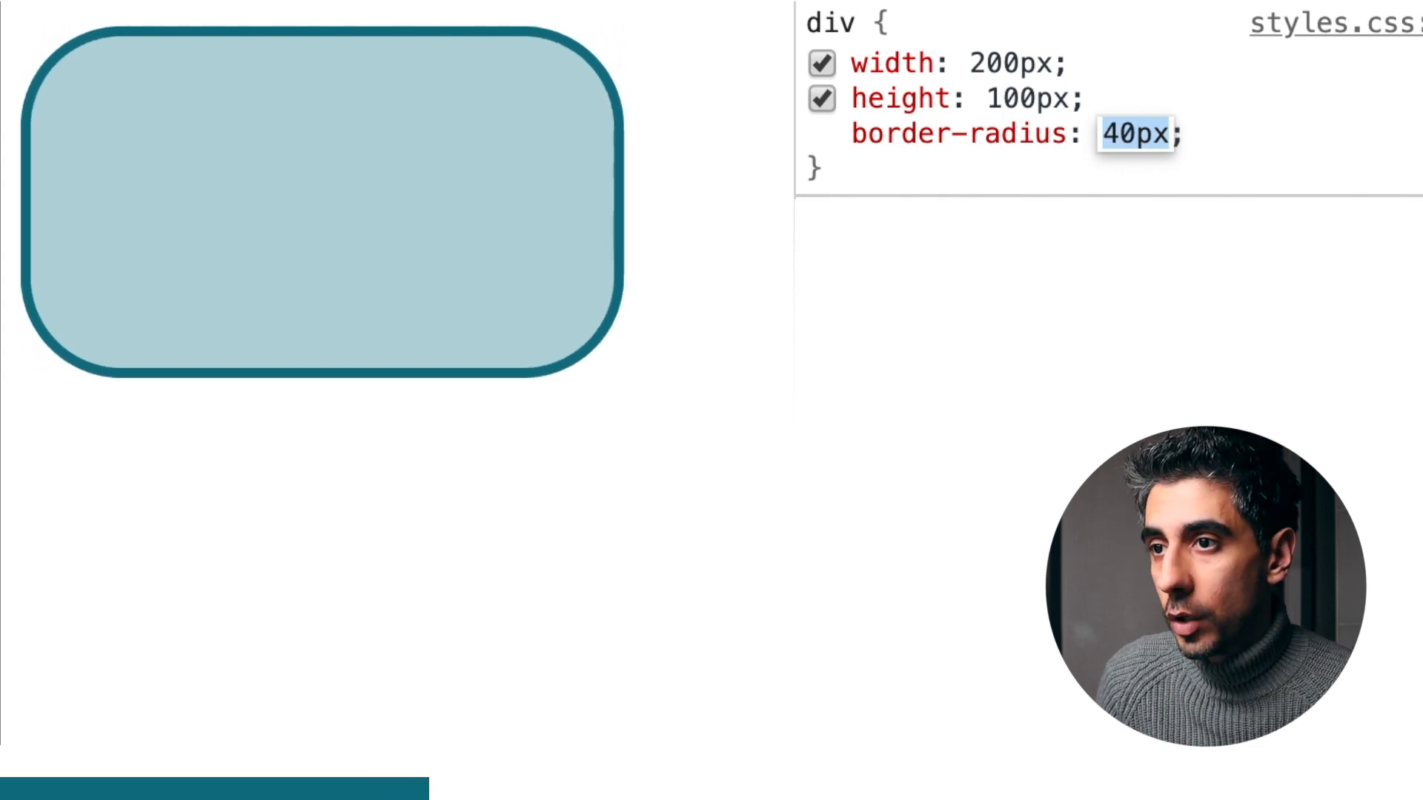
{"action": "key", "text": "shift+Tab"}
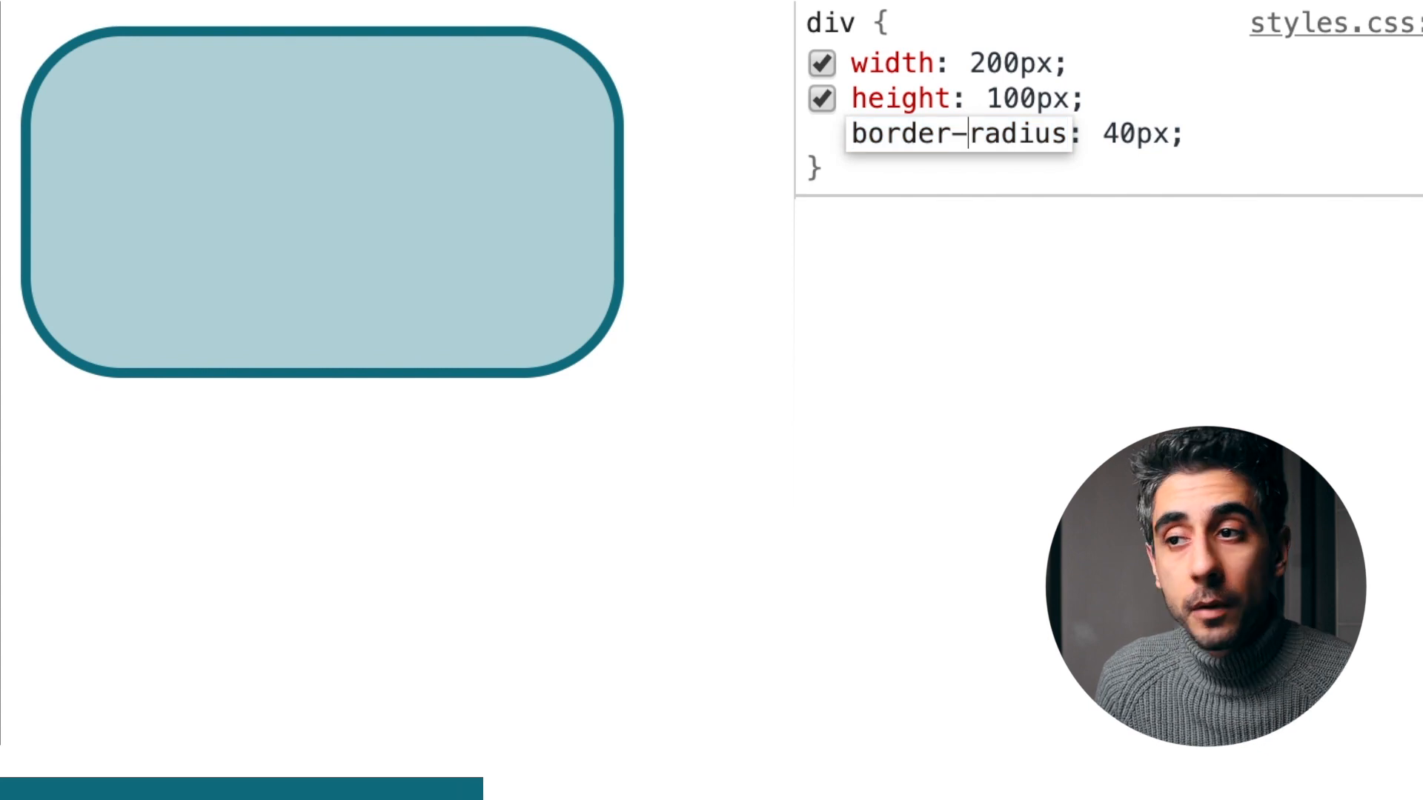
{"action": "type", "text": "top-"}
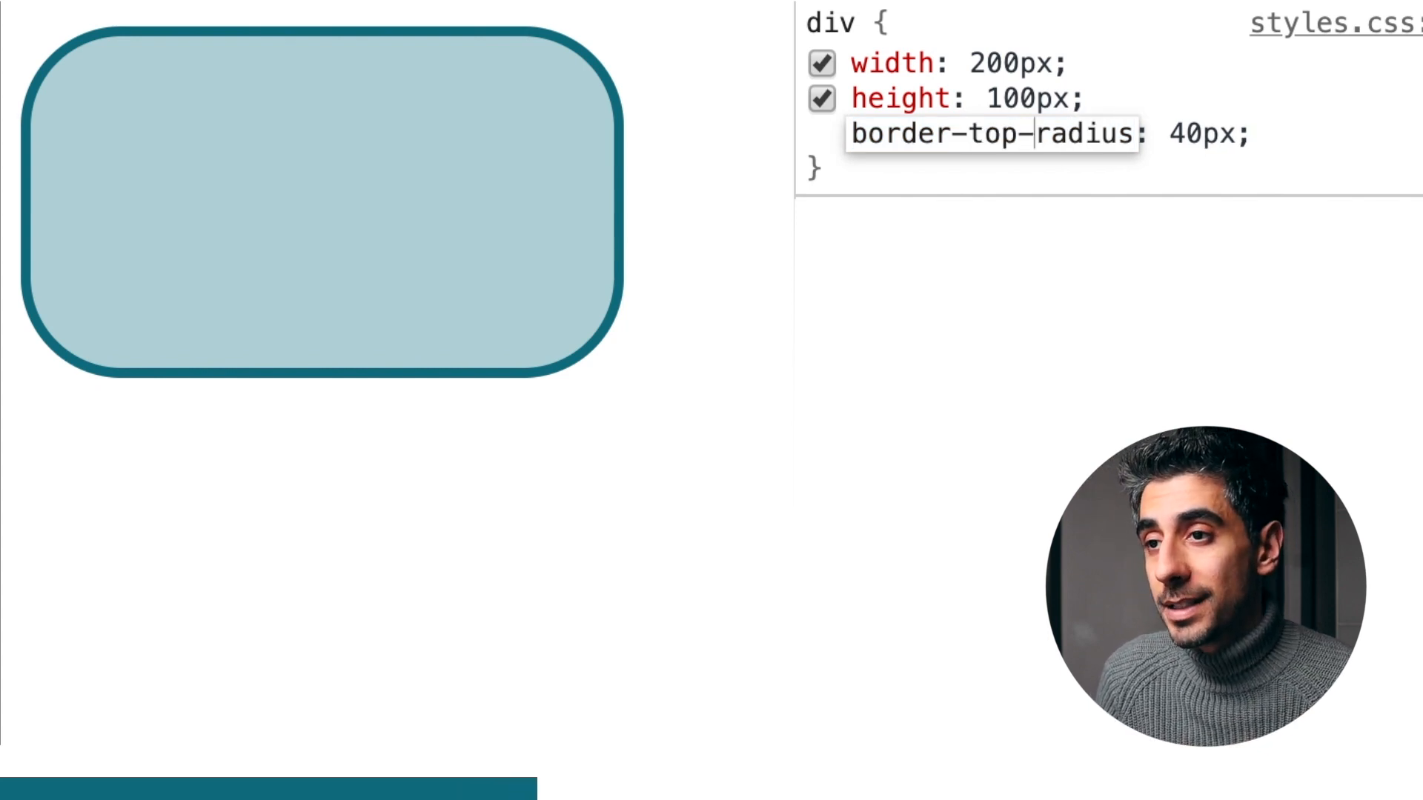
{"action": "type", "text": "right-"}
{"action": "key", "text": "Tab"}
{"action": "key", "text": "Up"}
{"action": "key", "text": "shift+Tab"}
{"action": "type", "text": "left"}
{"action": "key", "text": "Tab"}
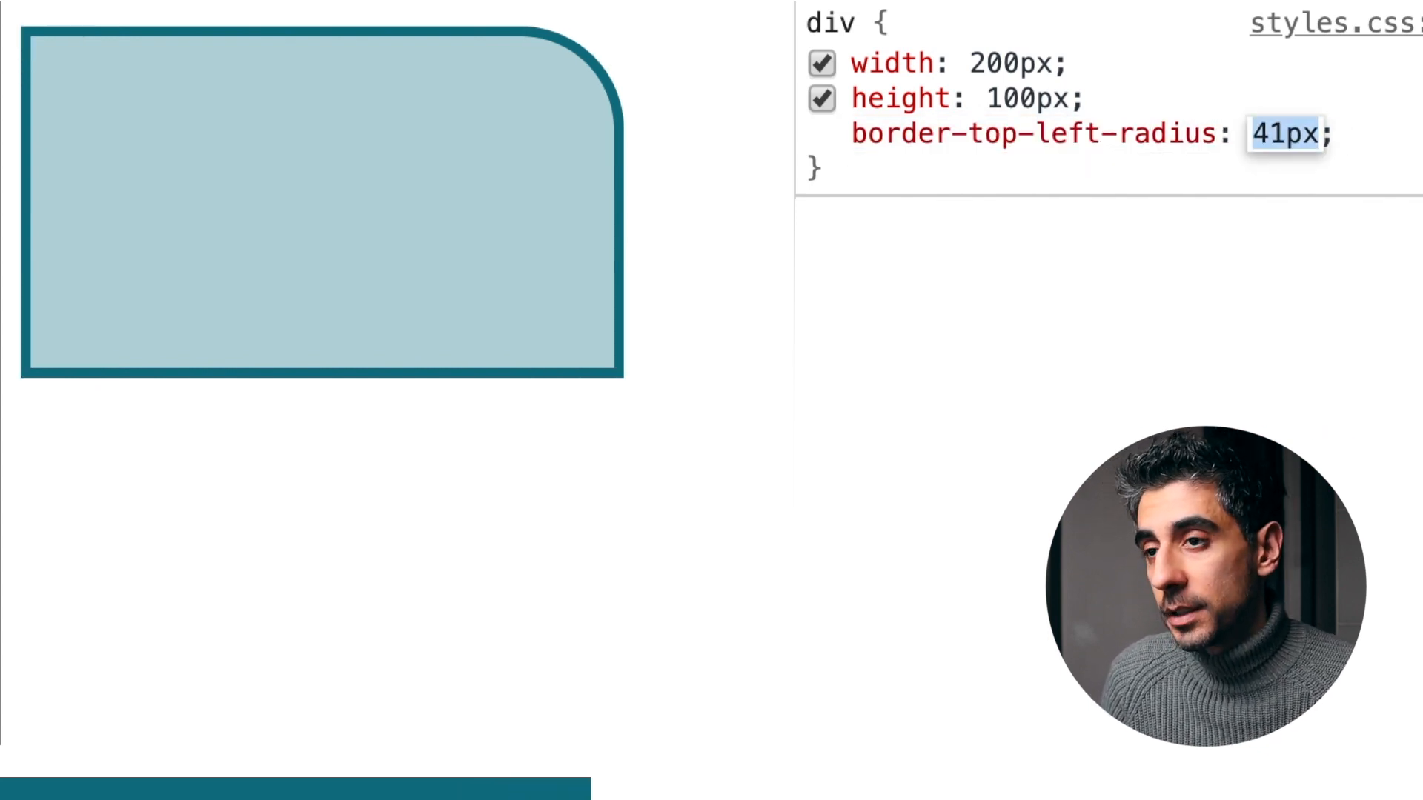
{"action": "key", "text": "Down"}
{"action": "key", "text": "shift+Tab"}
{"action": "type", "text": "bottom"}
{"action": "key", "text": "Tab"}
{"action": "key", "text": "shift+Tab"}
{"action": "type", "text": "right"}
{"action": "key", "text": "Tab"}
{"action": "key", "text": "Up"}
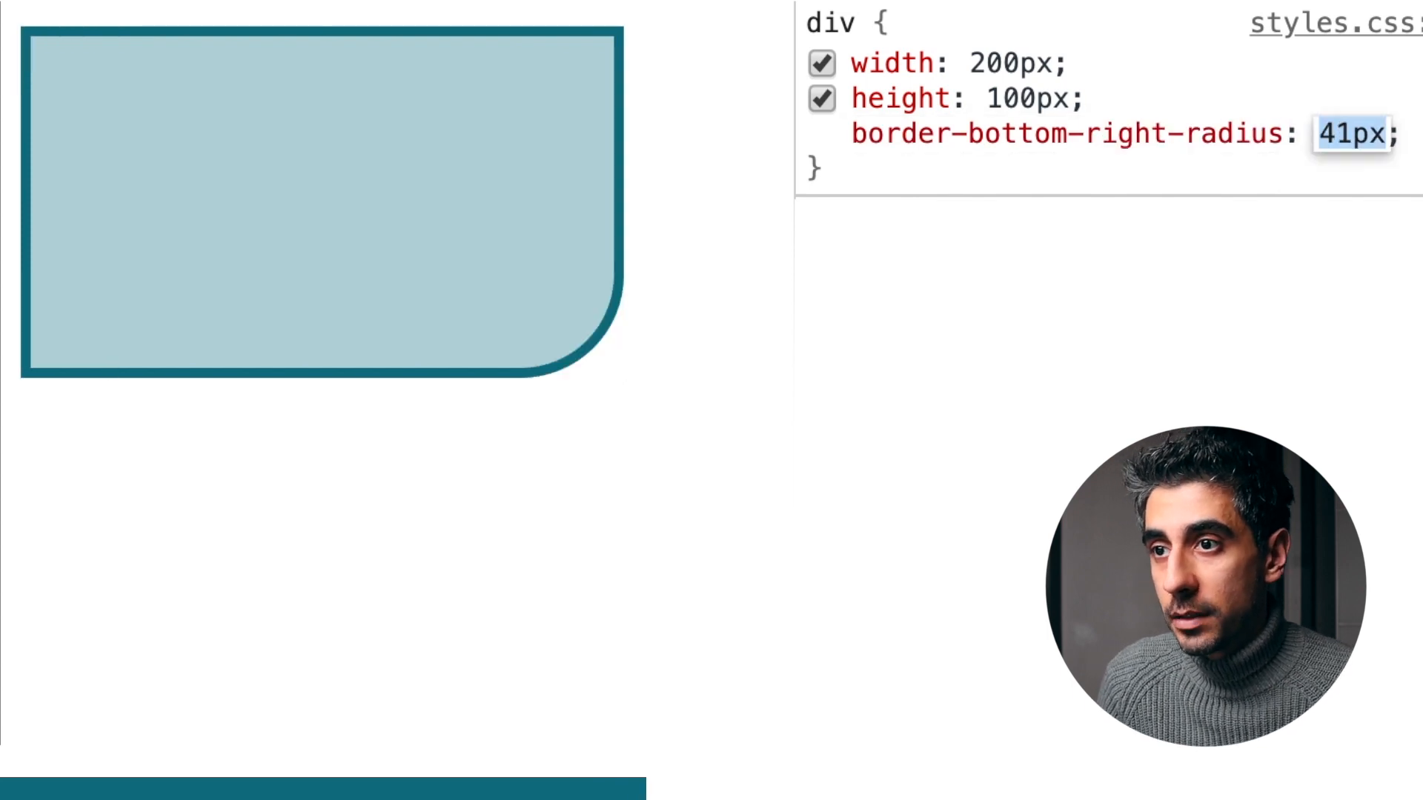
{"action": "key", "text": "shift+Tab"}
{"action": "type", "text": "border-radius"}
{"action": "key", "text": "Tab"}
{"action": "key", "text": "Up"}
{"action": "key", "text": "Down"}
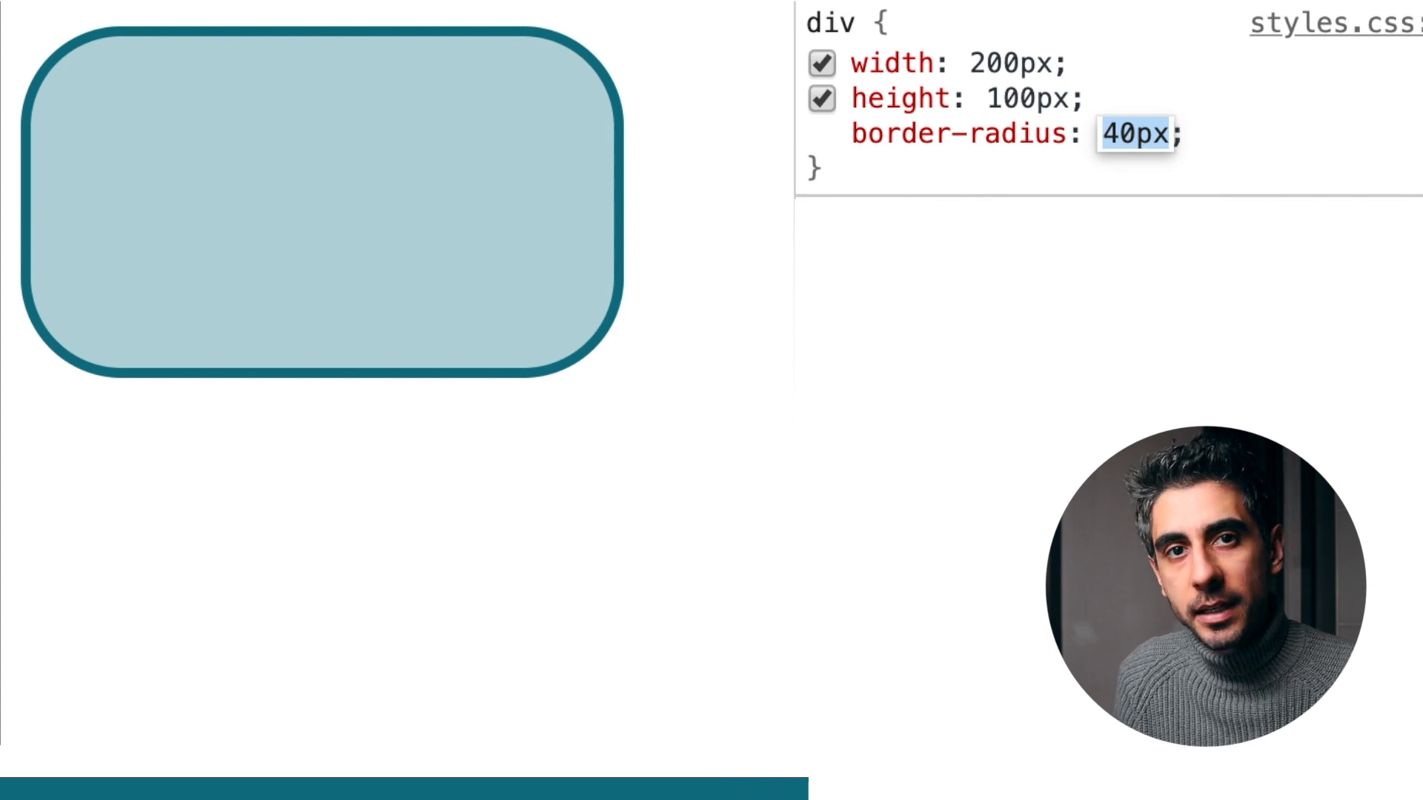
Set width to 100px and border-radius to 50% so the square becomes a circle.
{"action": "key", "text": "shift+Tab"}
{"action": "key", "text": "shift+Tab"}
{"action": "key", "text": "shift+Tab"}
{"action": "key", "text": "shift+Tab"}
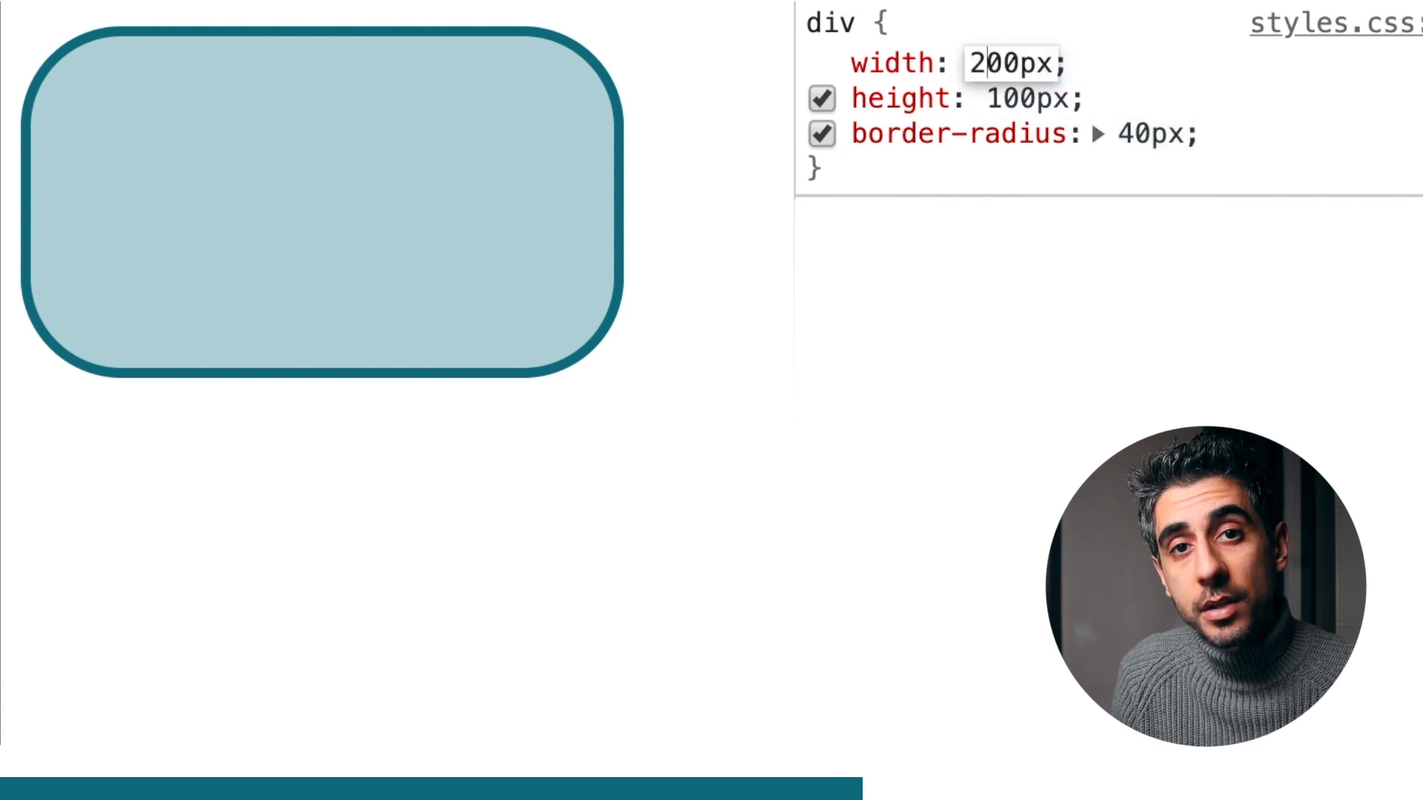
{"action": "type", "text": "1"}
{"action": "key", "text": "Tab"}
{"action": "key", "text": "Tab"}
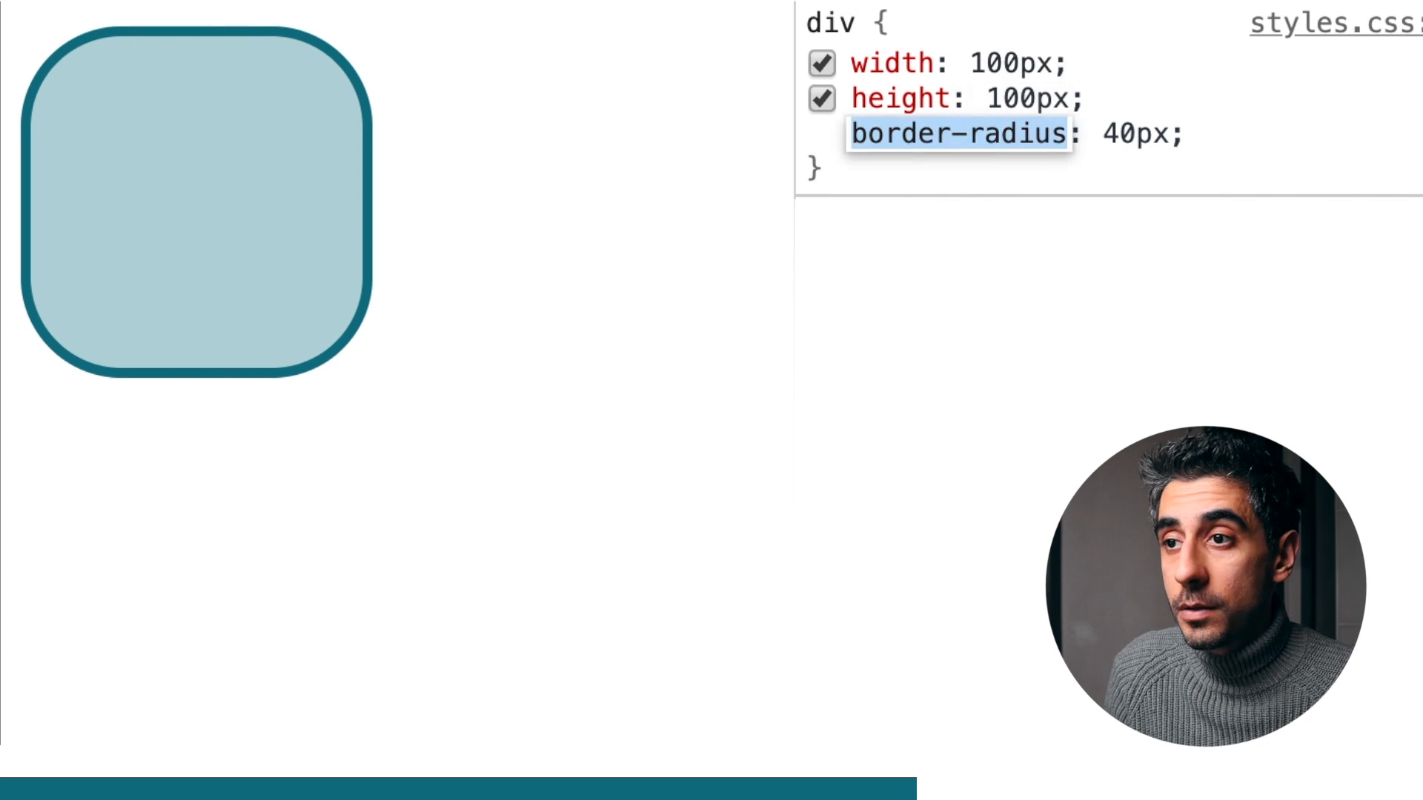
{"action": "key", "text": "Tab"}
{"action": "key", "text": "Tab"}
{"action": "key", "text": "Tab"}
{"action": "type", "text": "24%"}
{"action": "key", "text": "shift+Up"}
{"action": "key", "text": "shift+Up"}
{"action": "key", "text": "shift+Up"}
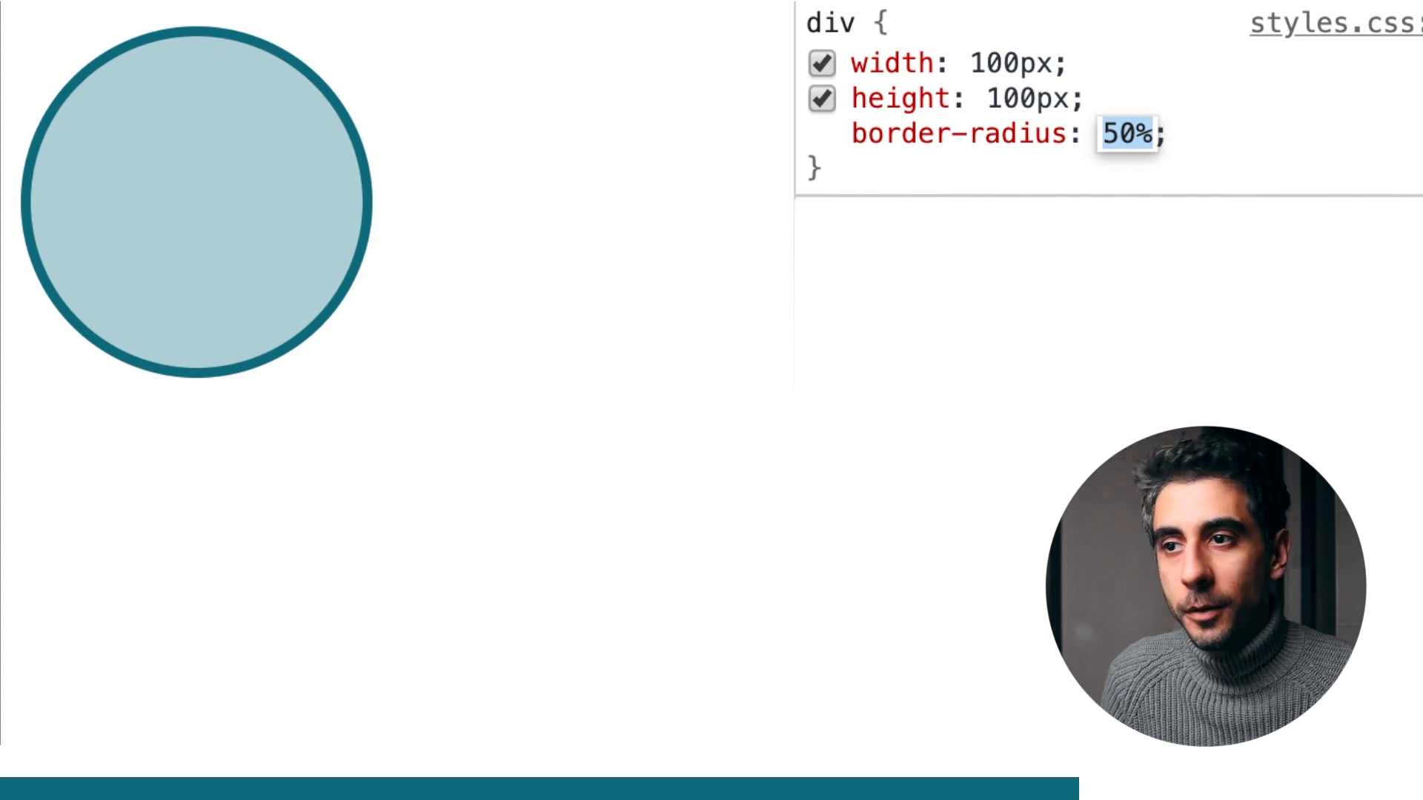
{"action": "key", "text": "shift+Tab"}
{"action": "key", "text": "shift+Tab"}
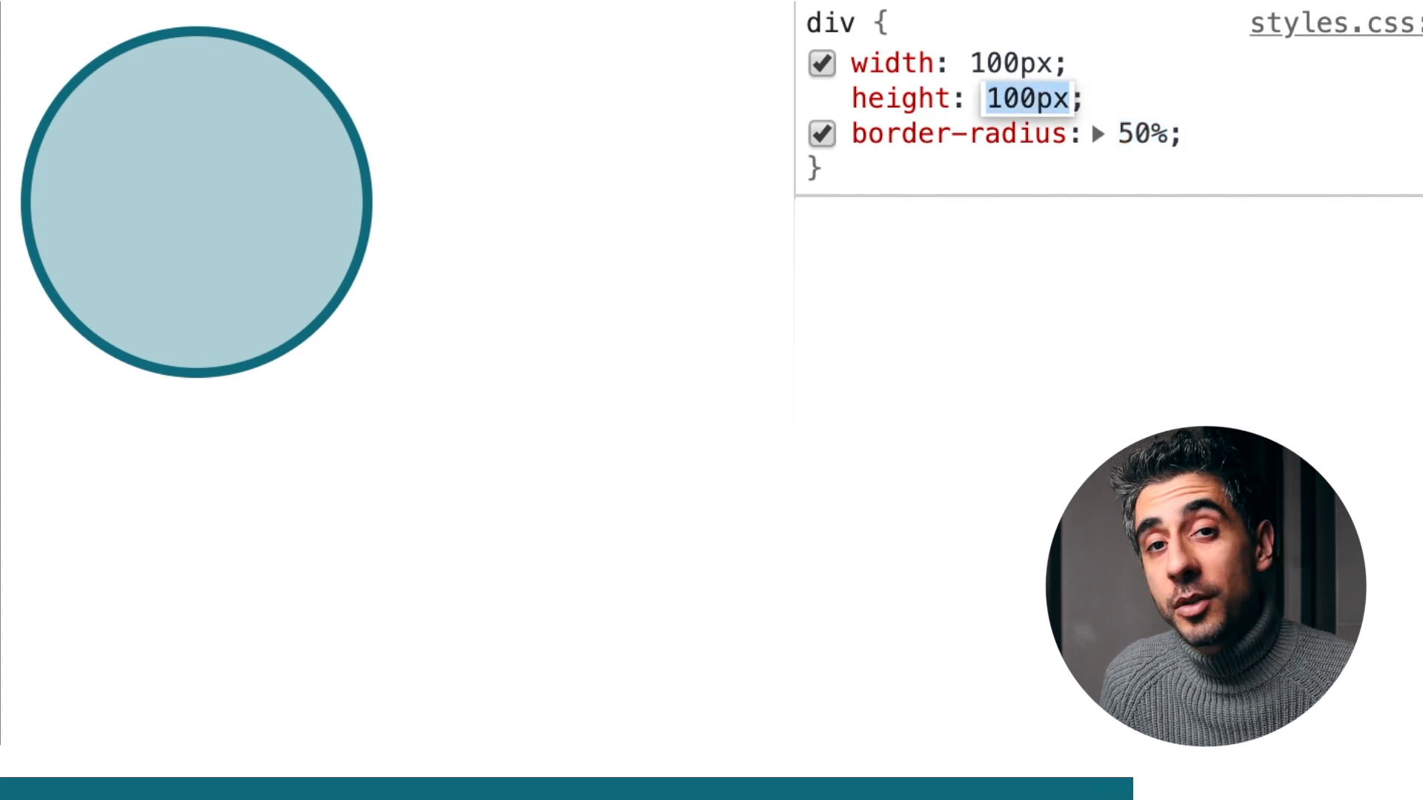
Add a border: none declaration after border-radius to remove the circle's outline.
{"action": "key", "text": "Tab"}
{"action": "key", "text": "Tab"}
{"action": "key", "text": "Tab"}
{"action": "type", "text": "border"}
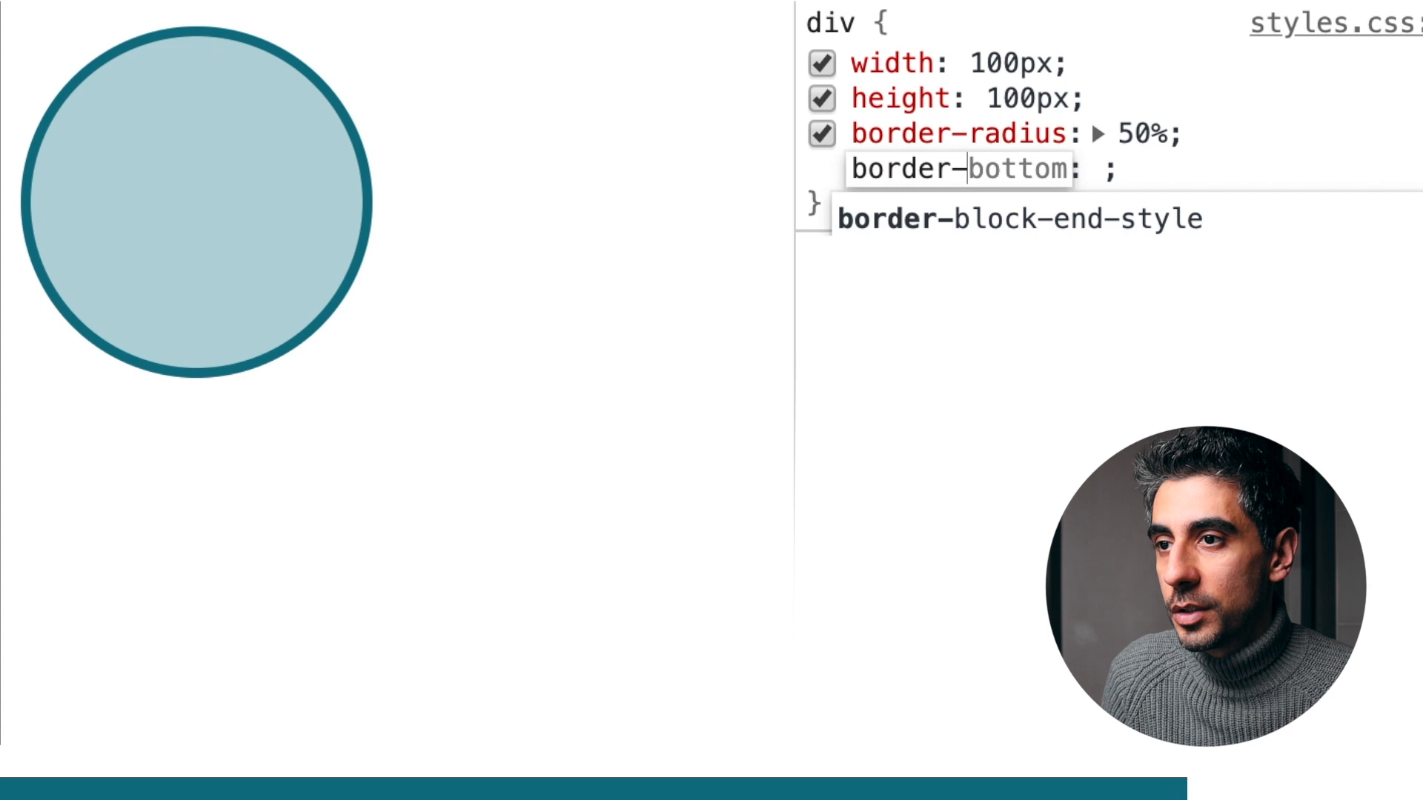
{"action": "key", "text": "Tab"}
{"action": "type", "text": "none"}
{"action": "key", "text": "shift+Tab"}
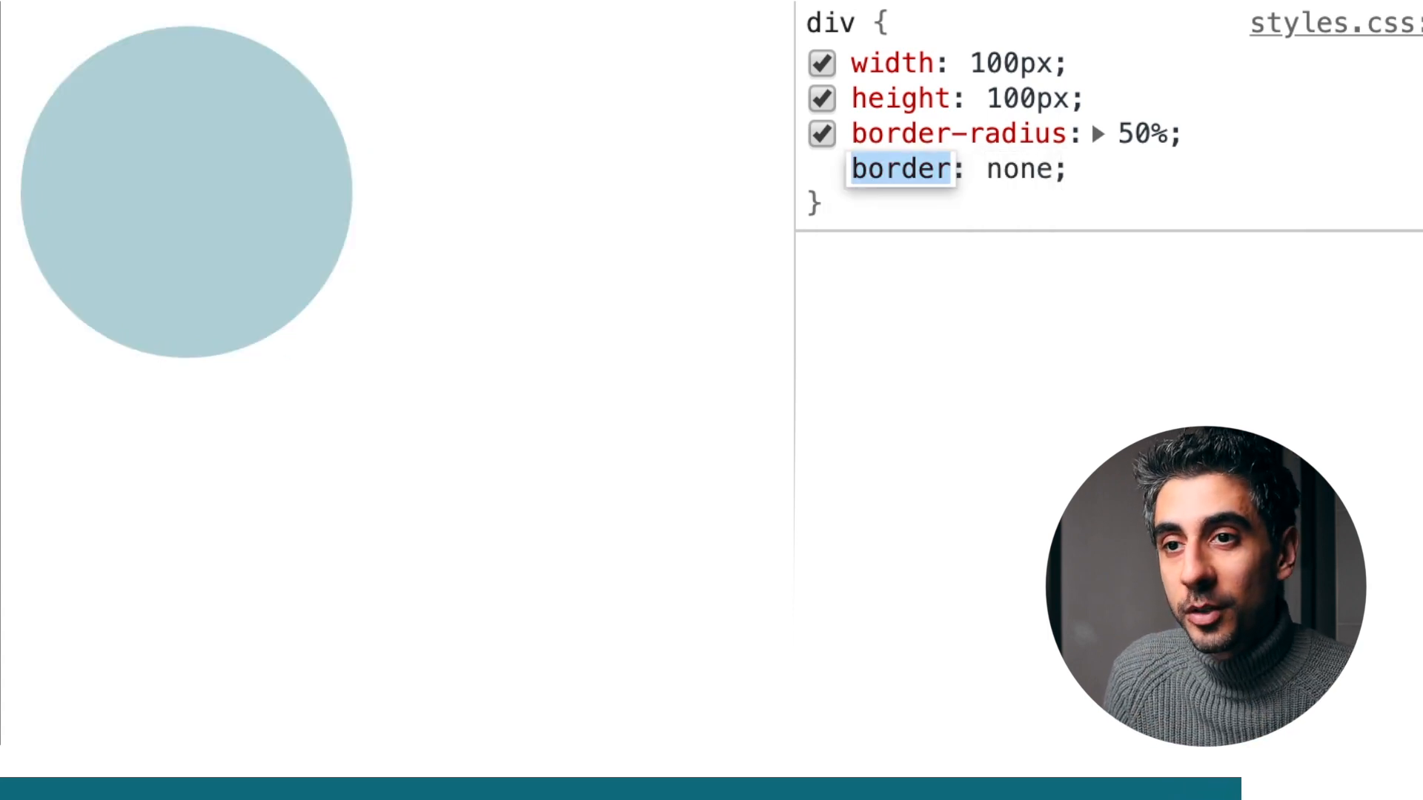